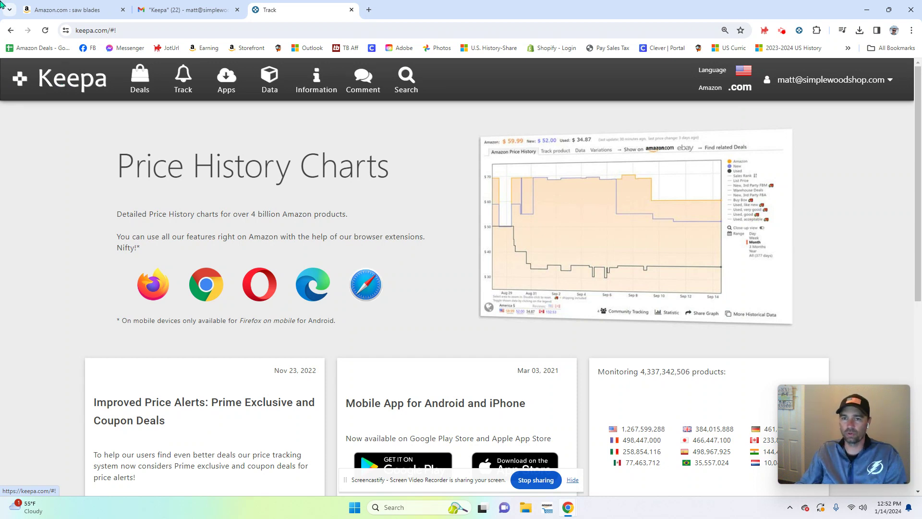
Step: Open the Diablo D0724A 7-1/4" 24T framing blade page from the Amazon saw blade results
click(49, 11)
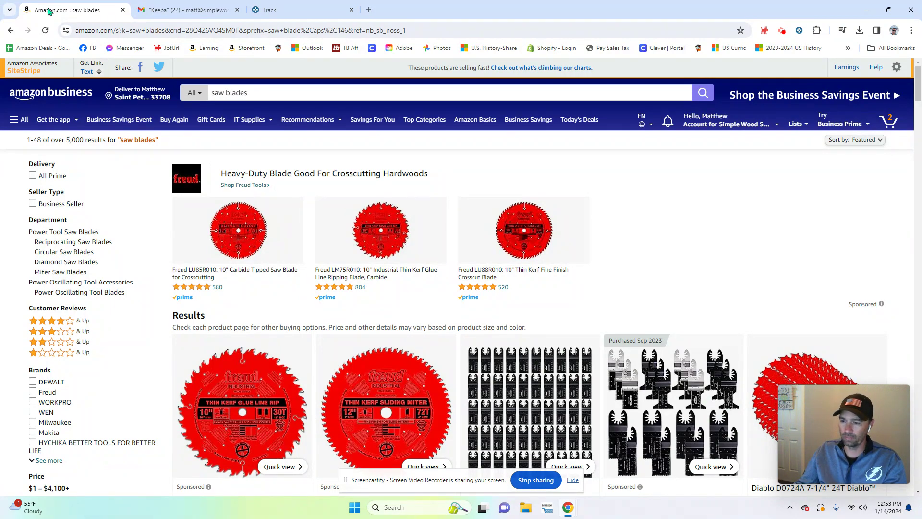
mouse_move(300, 278)
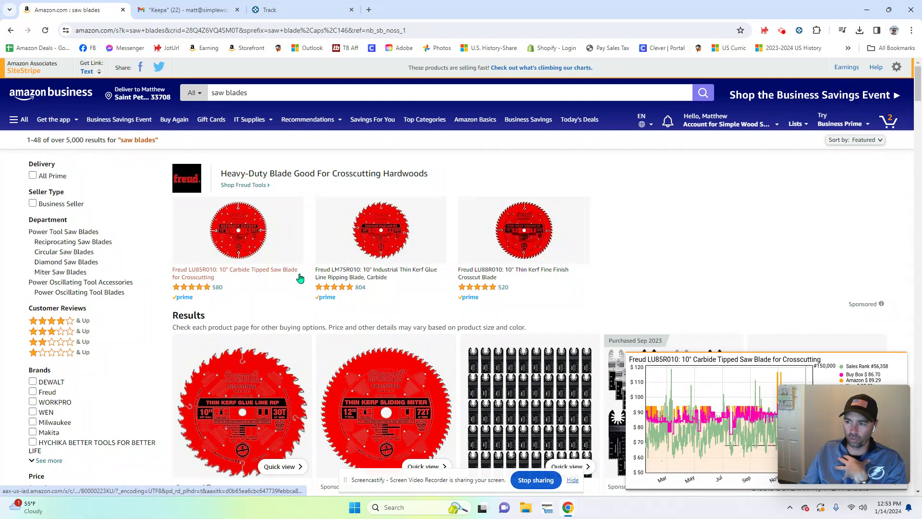
scroll(305, 335, down, 3)
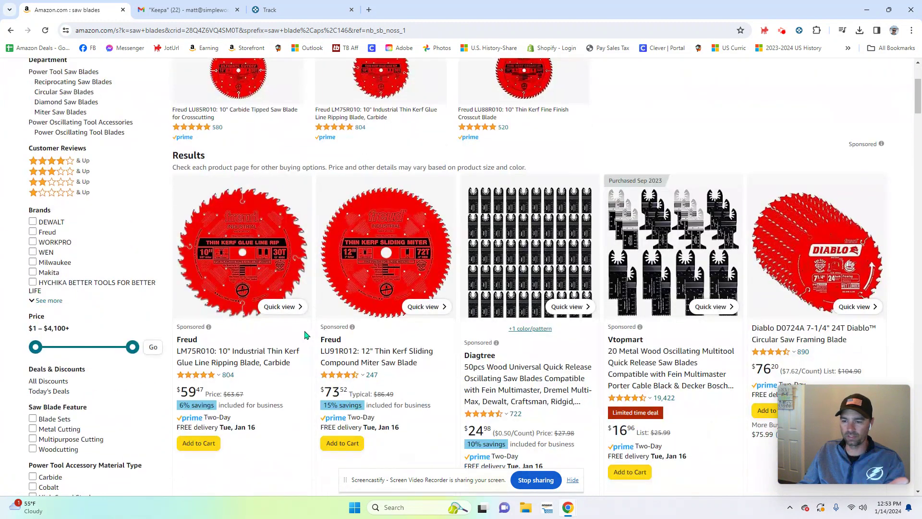
click(801, 260)
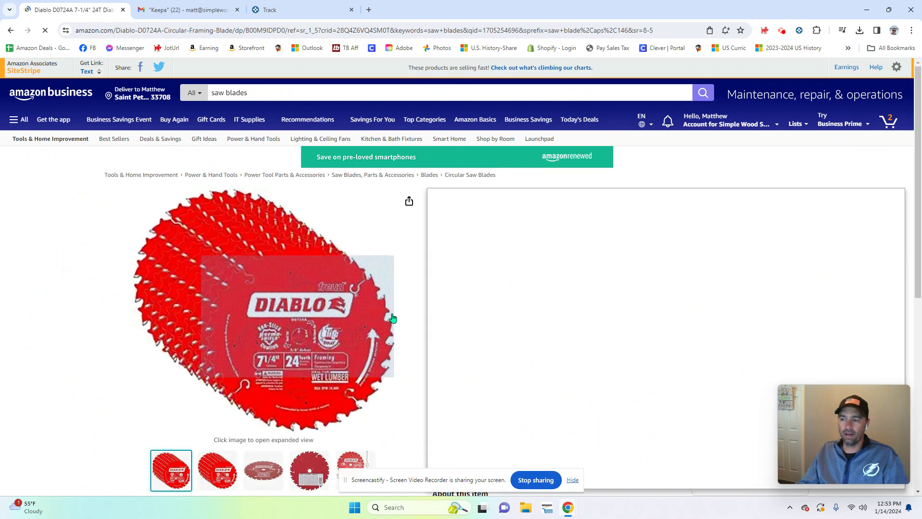
Step: Scroll down the product page to the blade's Keepa price history chart
scroll(344, 291, down, 2)
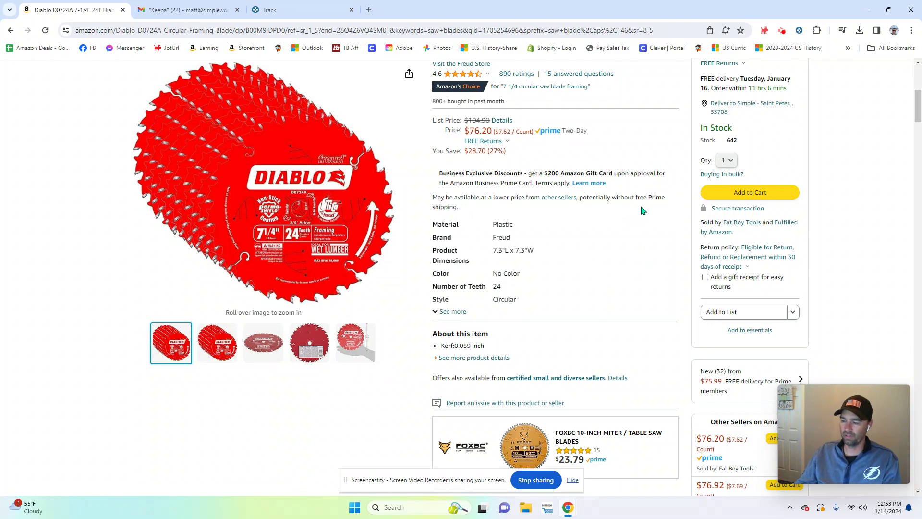
scroll(509, 197, down, 3)
scroll(508, 196, down, 3)
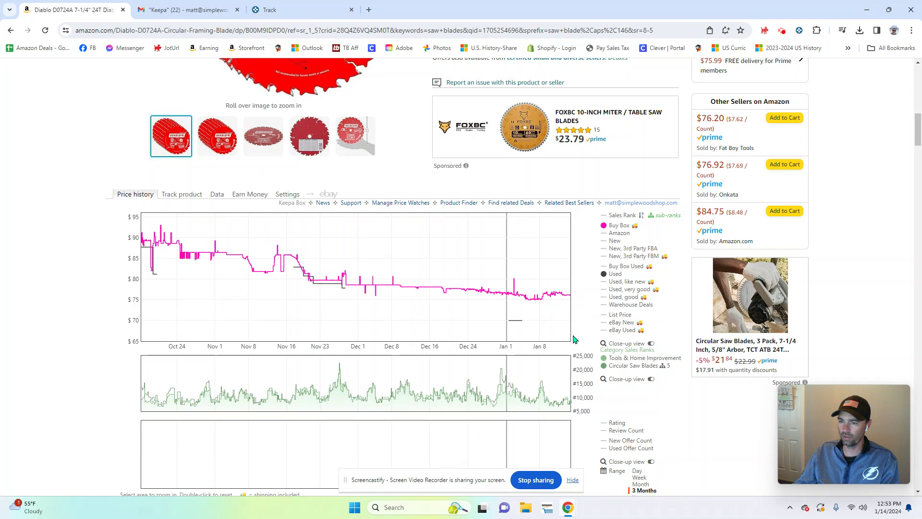
Step: Set the Keepa Buy Box target price to the 3-month low of $74.99
click(173, 195)
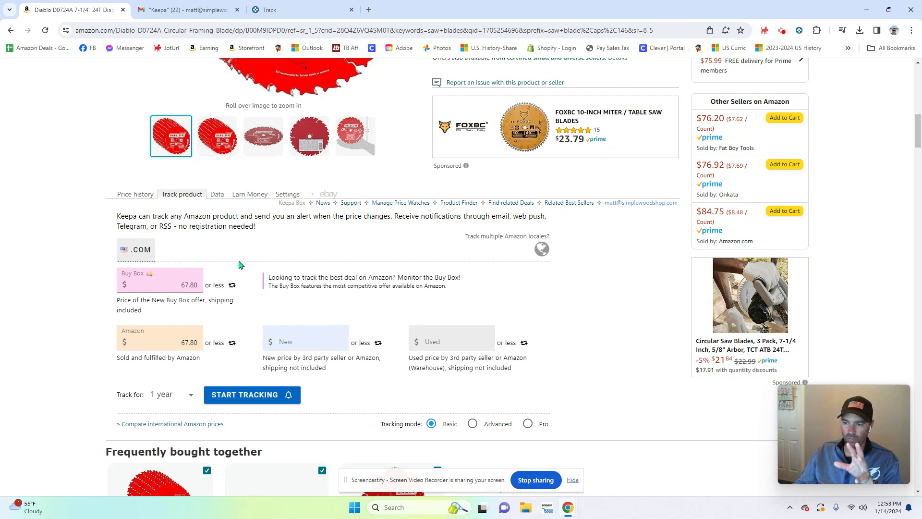
drag(917, 150, 917, 155)
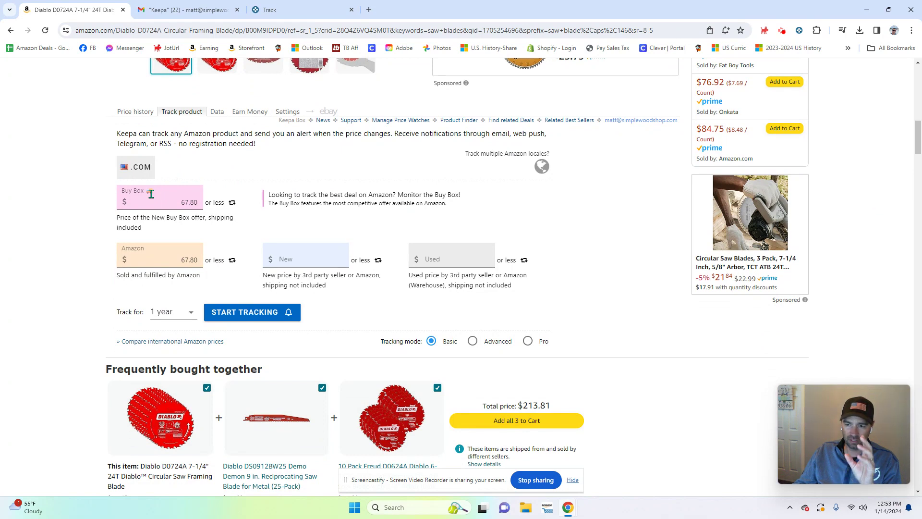
click(173, 201)
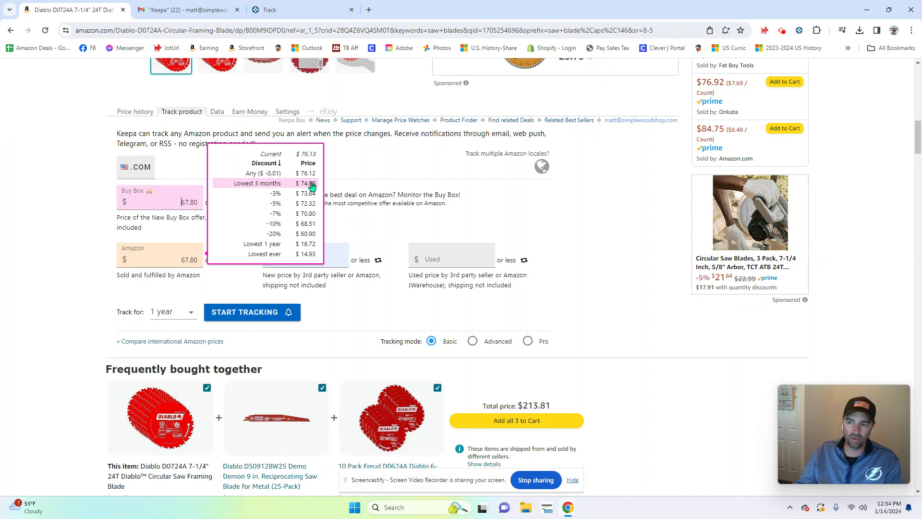
click(250, 185)
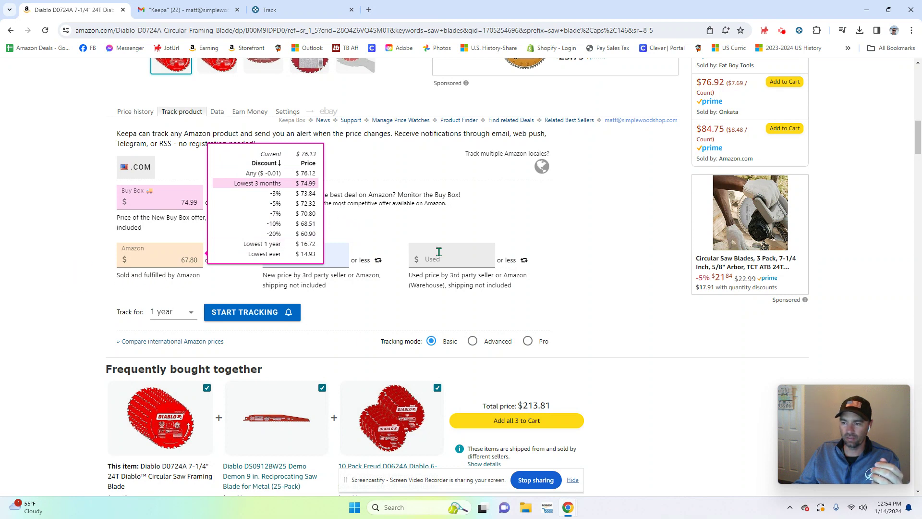
Step: Review the Amazon and New suggested prices and set tracking duration to 10 years
click(174, 259)
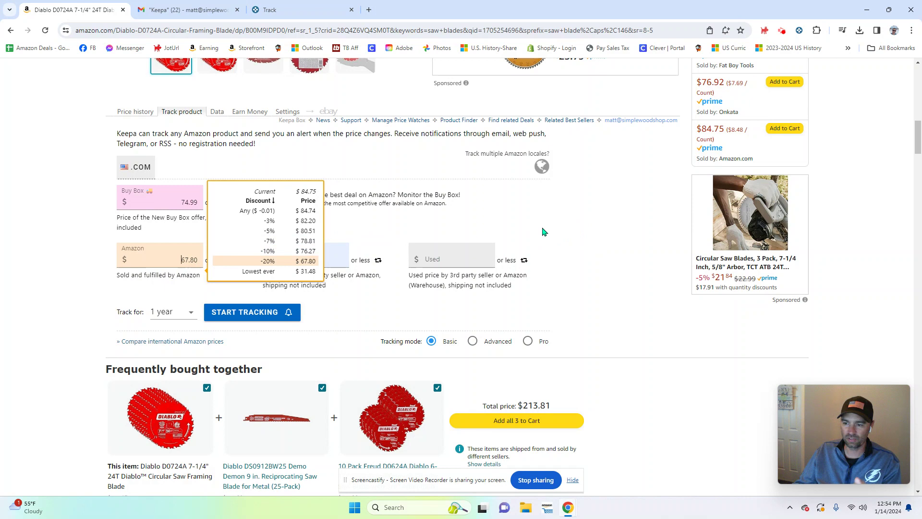
click(339, 259)
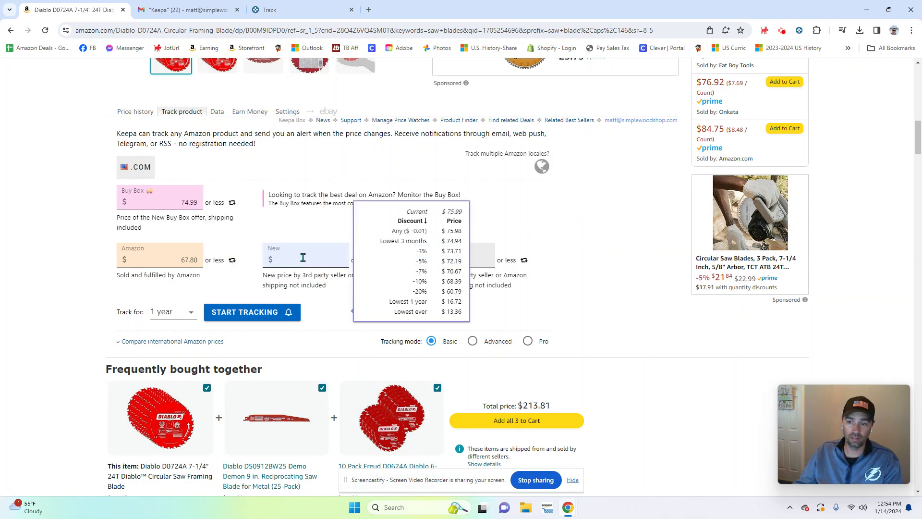
click(174, 318)
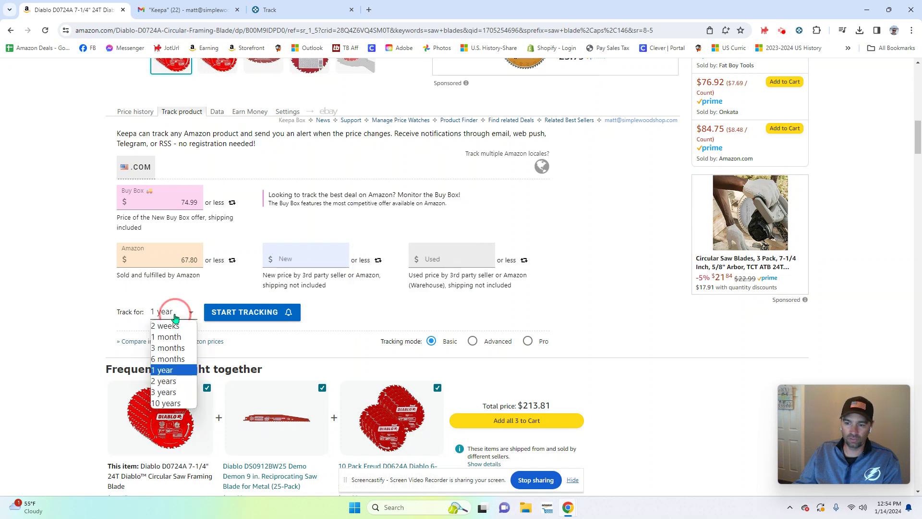
click(165, 403)
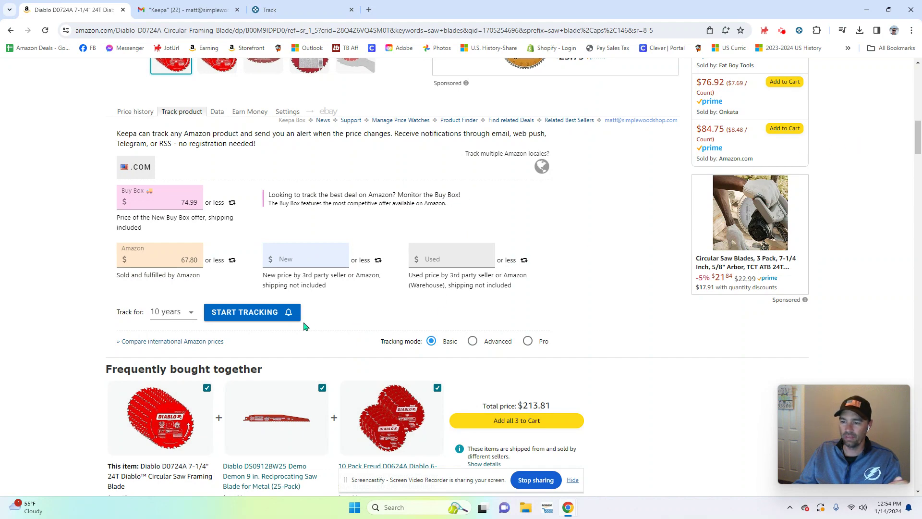
Step: Start tracking the blade's price and review the email notification settings
click(263, 318)
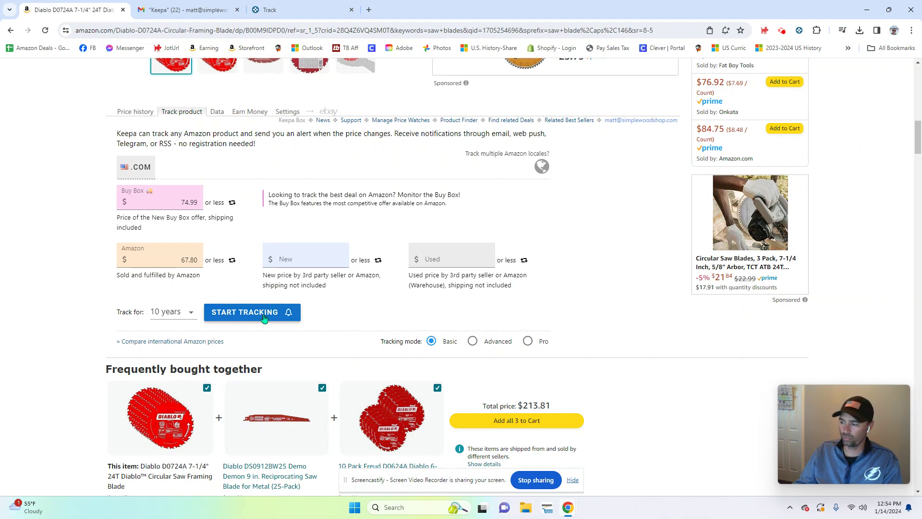
scroll(403, 264, down, 4)
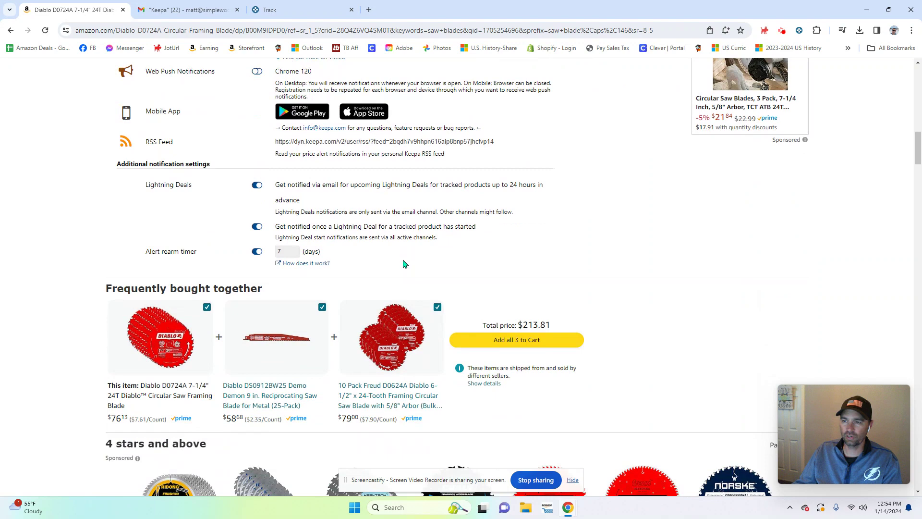
scroll(404, 264, up, 4)
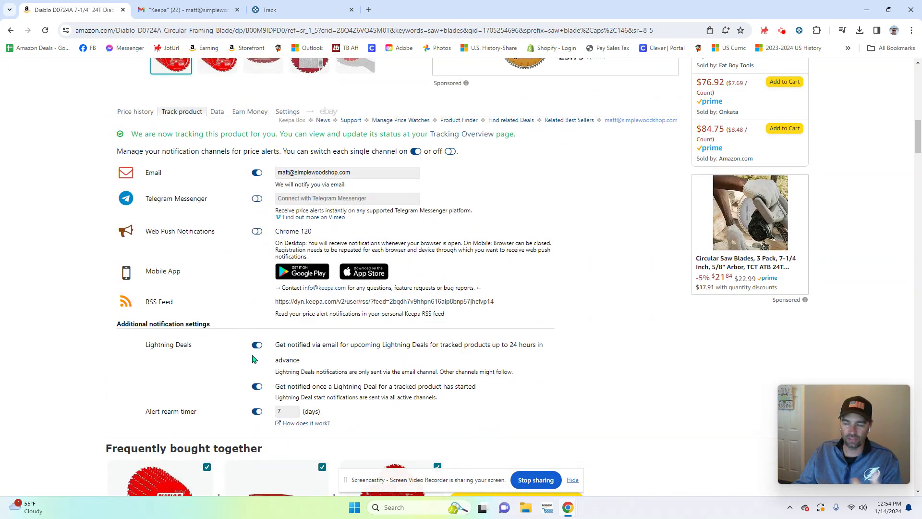
drag(918, 141, 918, 153)
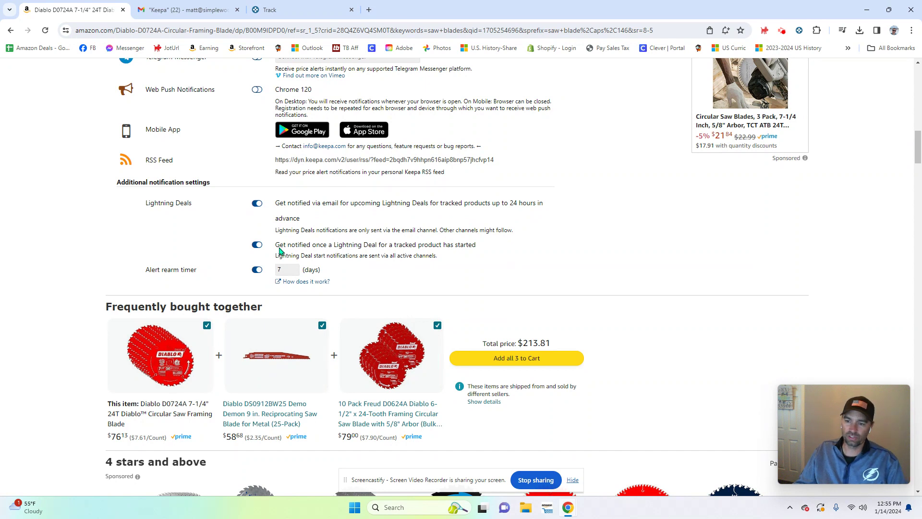
Step: Enable the alert rearm timer with a value of 7 days
click(257, 269)
double_click(288, 269)
text(1)
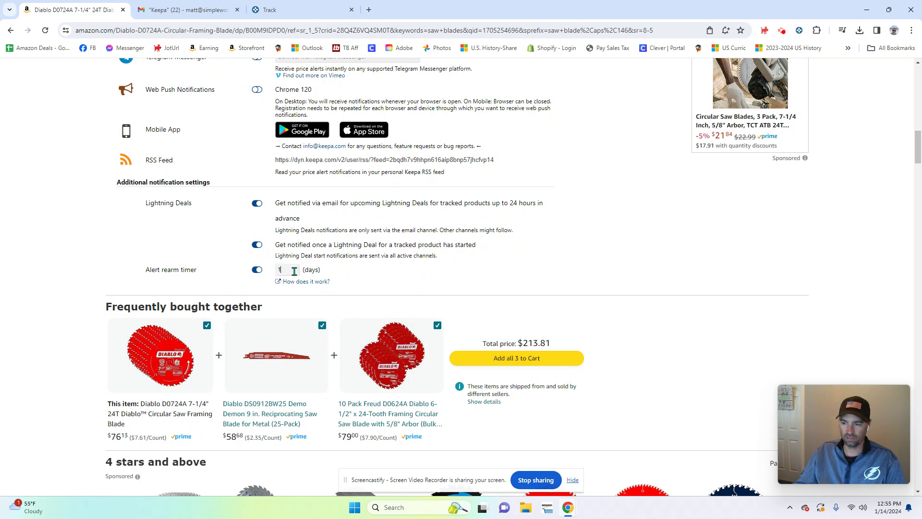
key(BackSpace)
text(7)
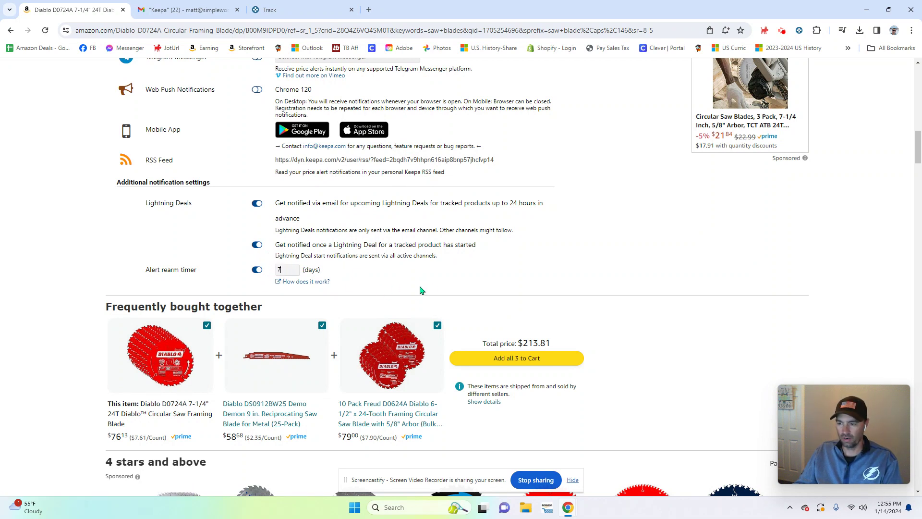
click(431, 285)
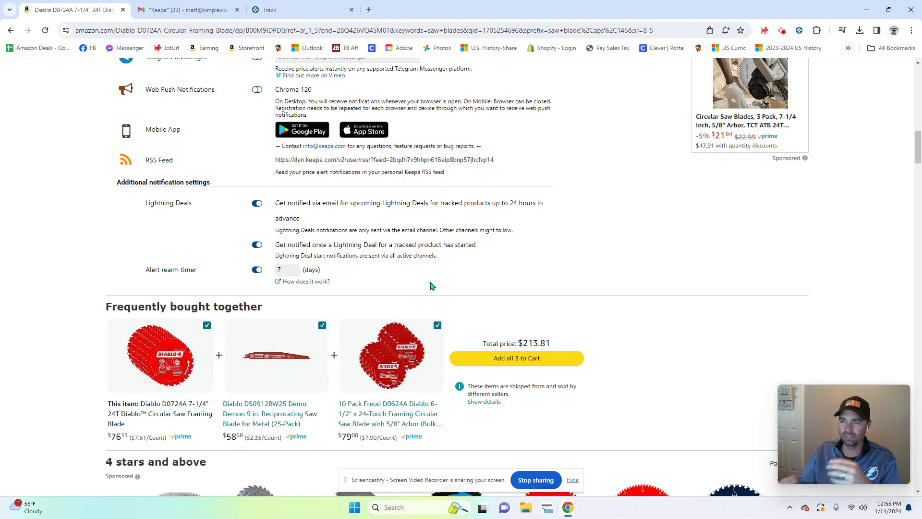
Step: Return to the Keepa website's Price History Charts page
scroll(352, 228, up, 3)
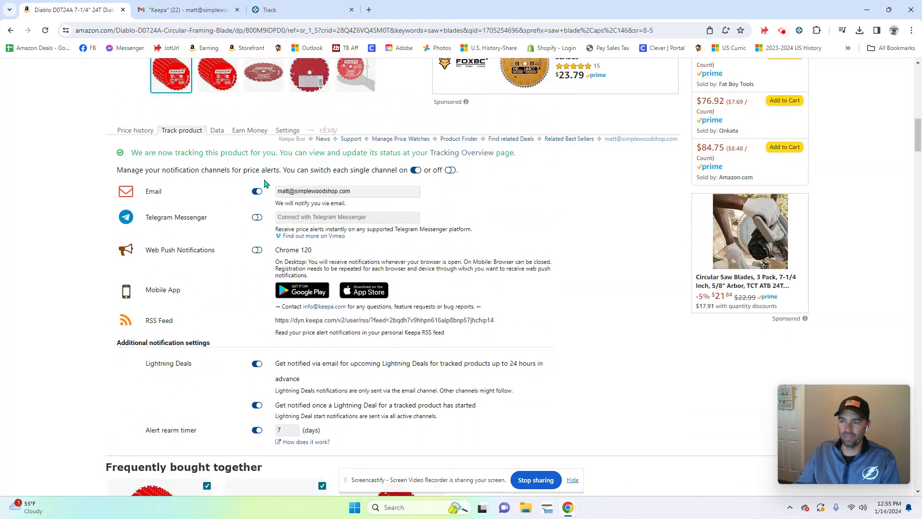
scroll(447, 219, down, 5)
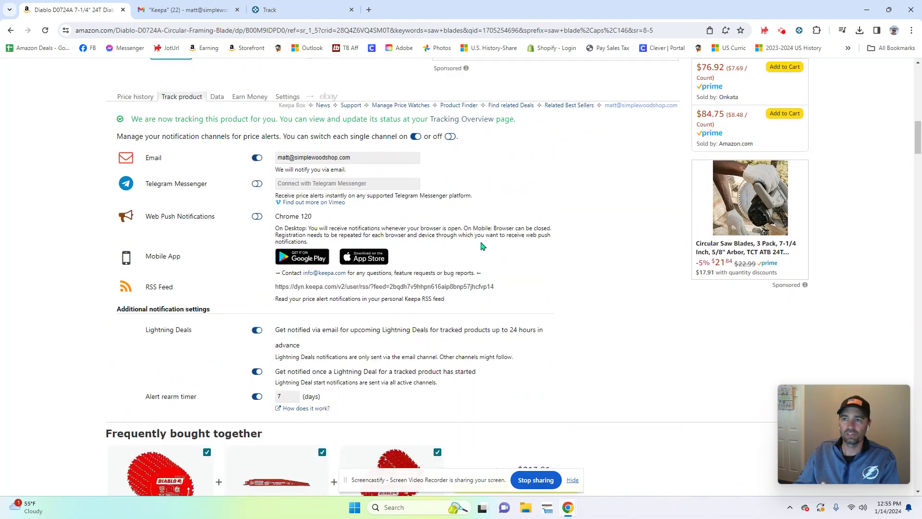
click(292, 9)
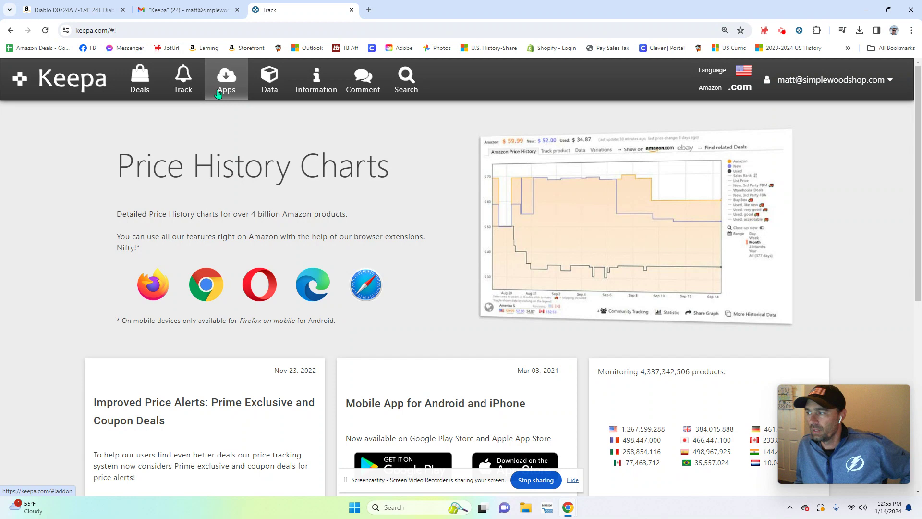
Step: Open Track > Tracking Overview and inspect the green check marks for met price conditions across the 87 items
click(185, 87)
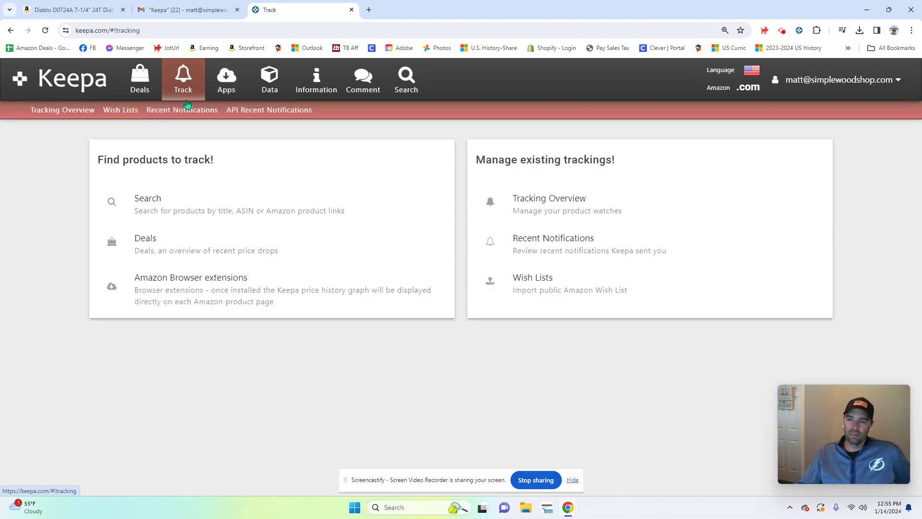
click(65, 111)
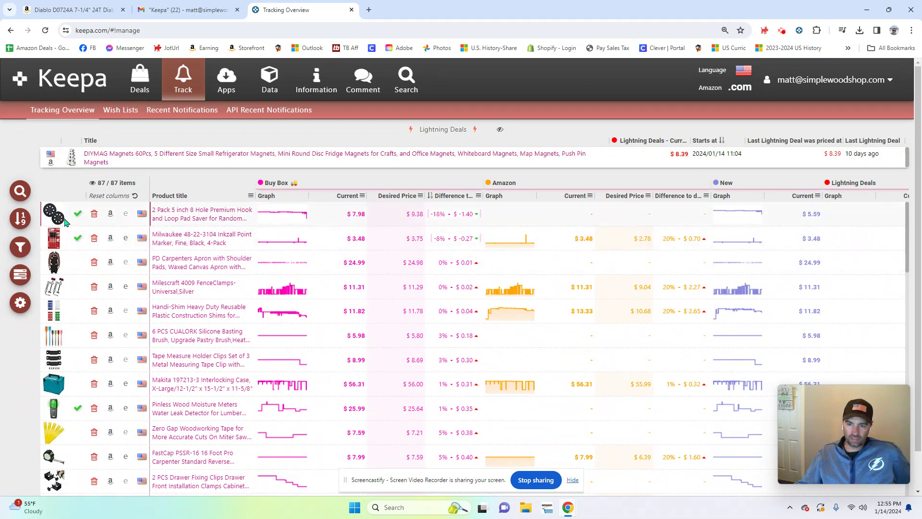
mouse_move(61, 247)
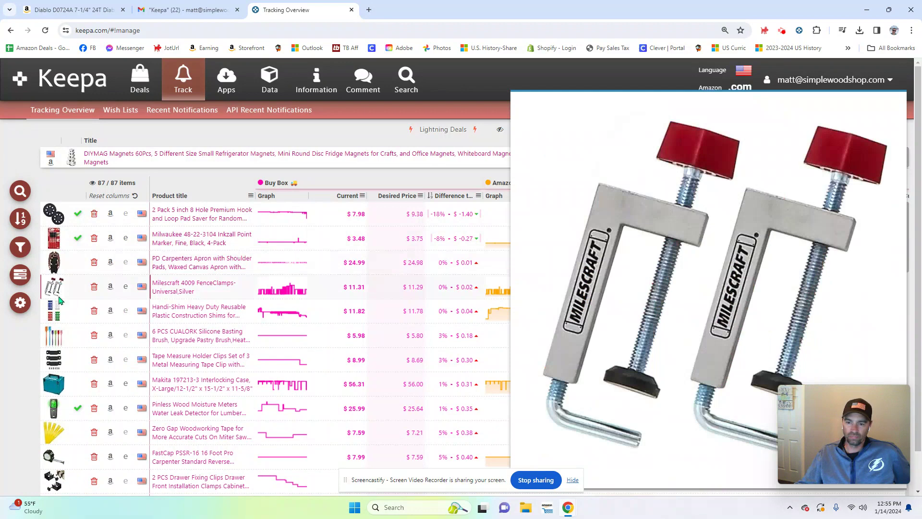
mouse_move(60, 311)
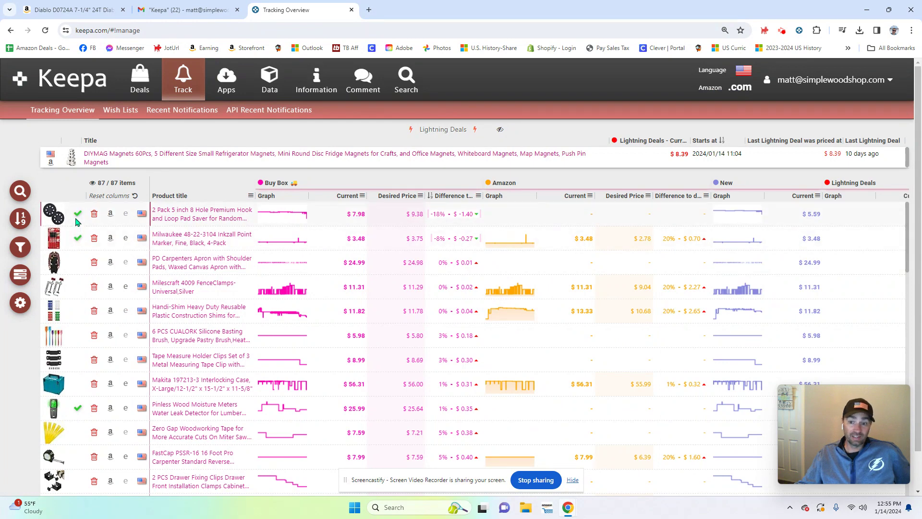
mouse_move(77, 221)
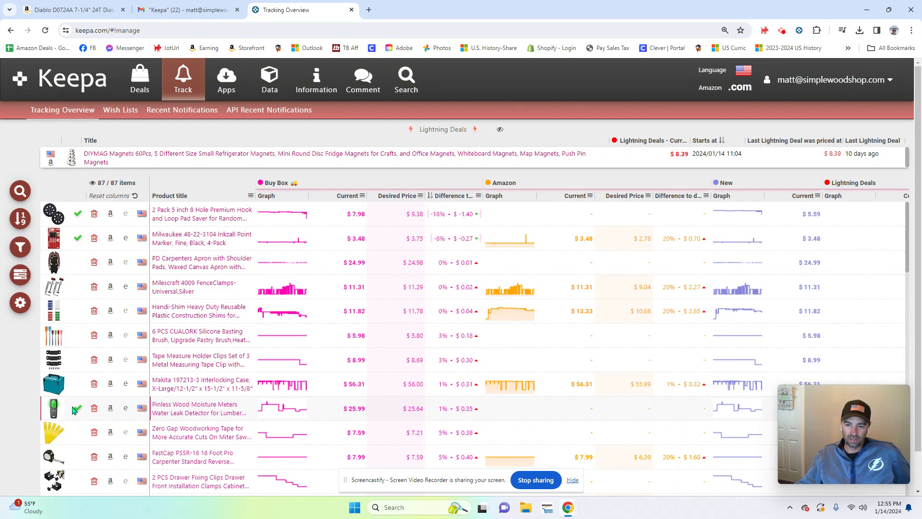
scroll(79, 415, down, 2)
scroll(77, 377, down, 4)
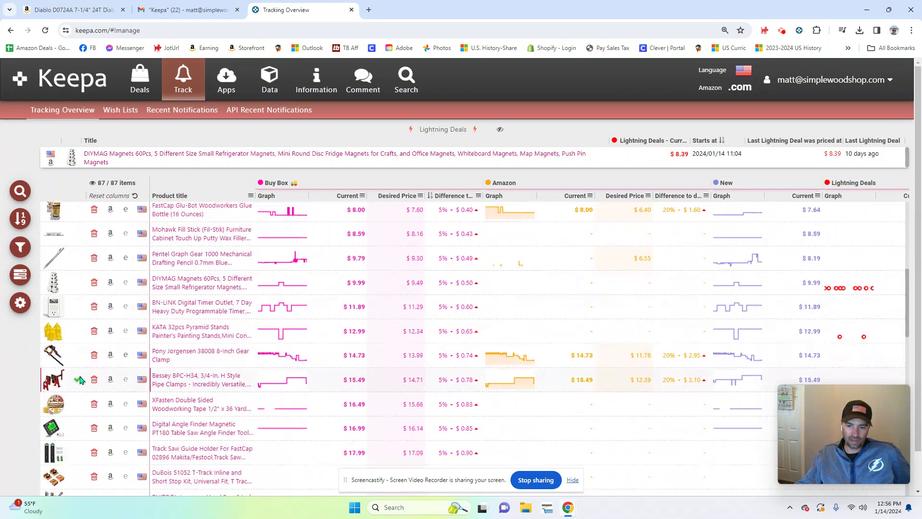
mouse_move(82, 384)
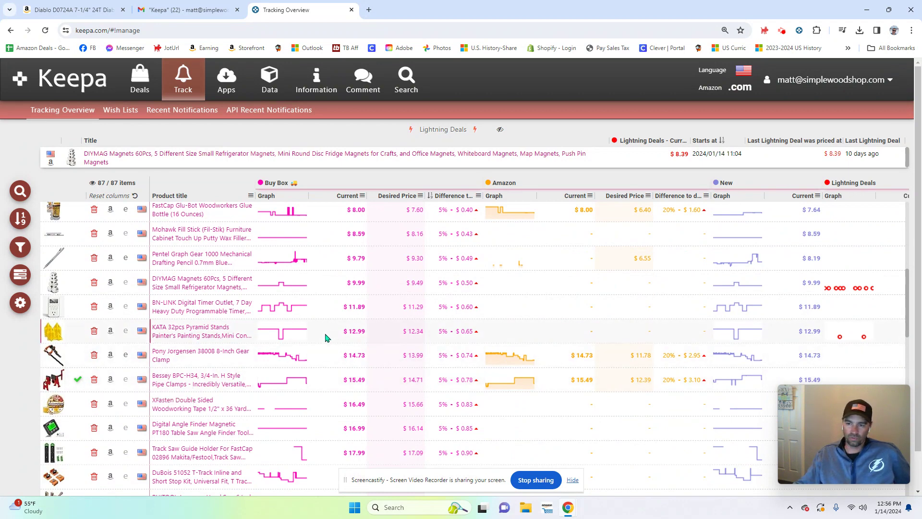
scroll(319, 336, up, 5)
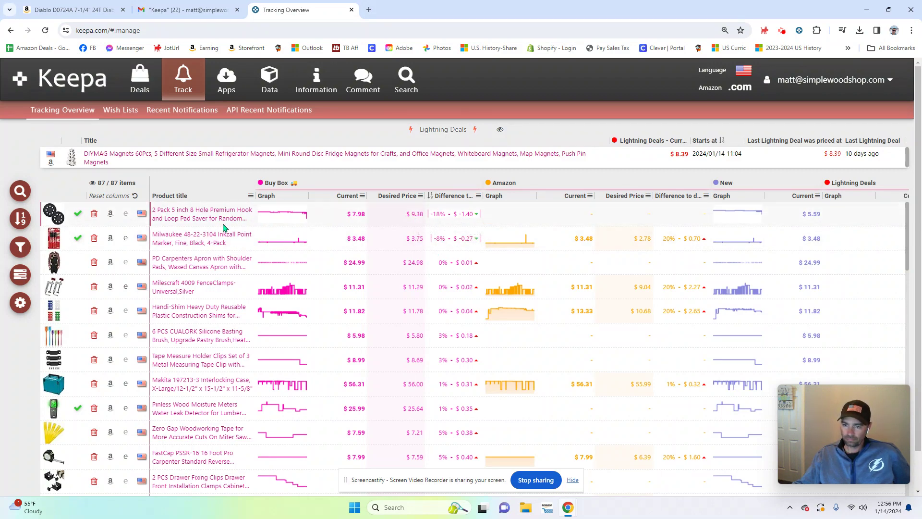
click(445, 199)
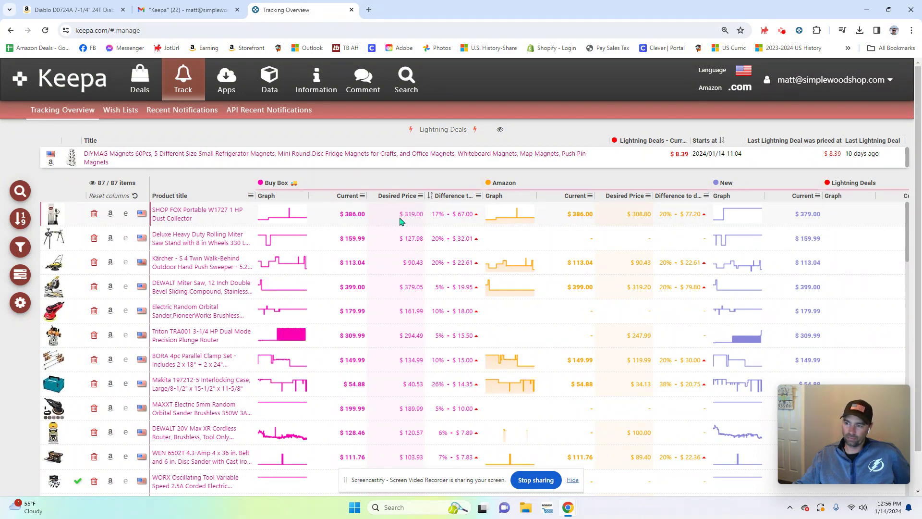
click(435, 196)
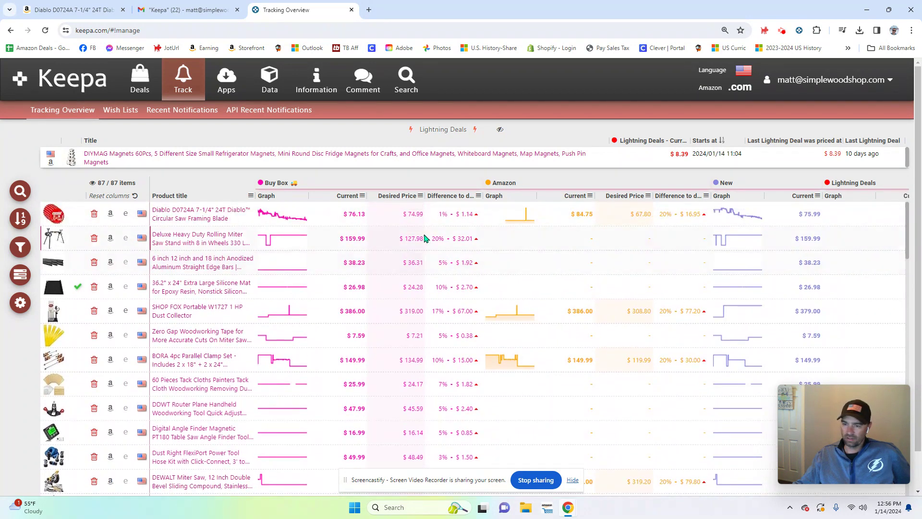
click(387, 196)
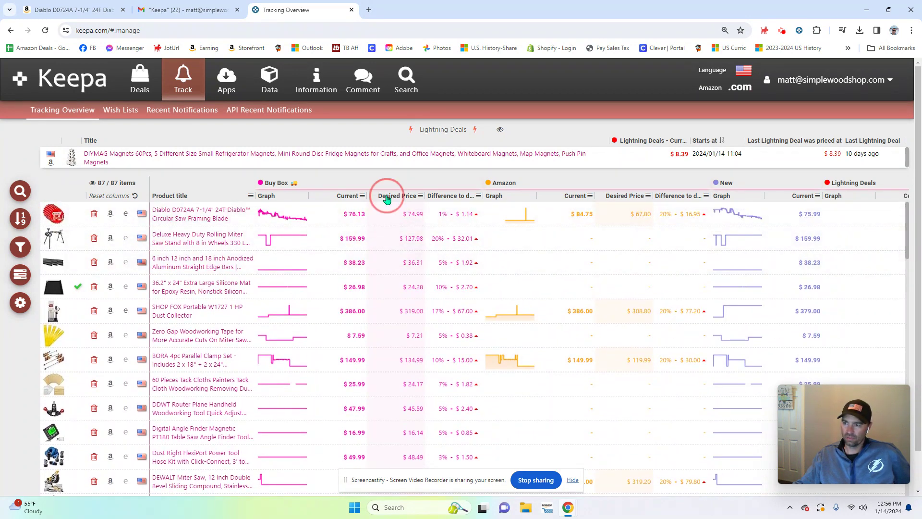
click(435, 198)
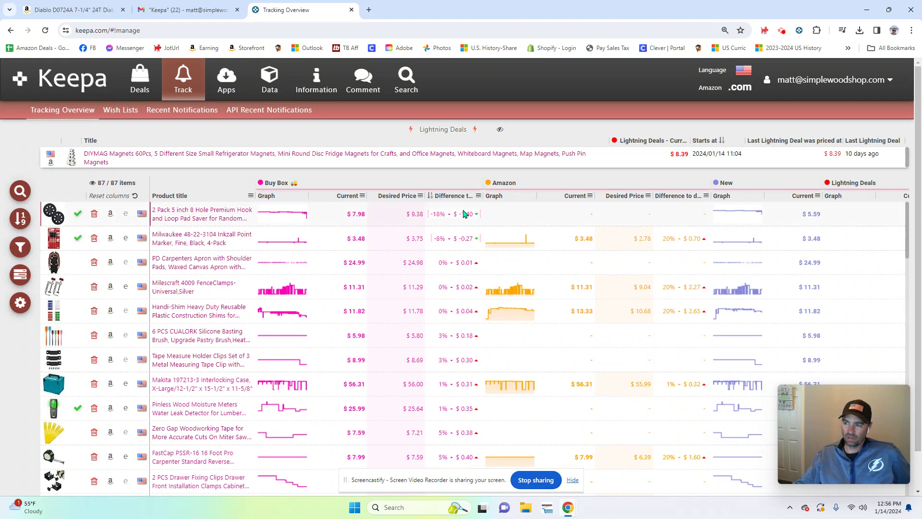
click(437, 198)
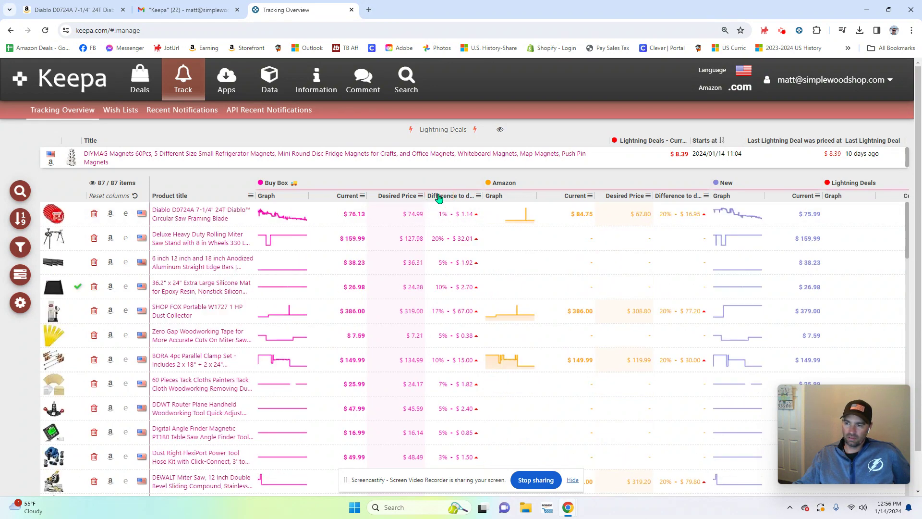
click(440, 198)
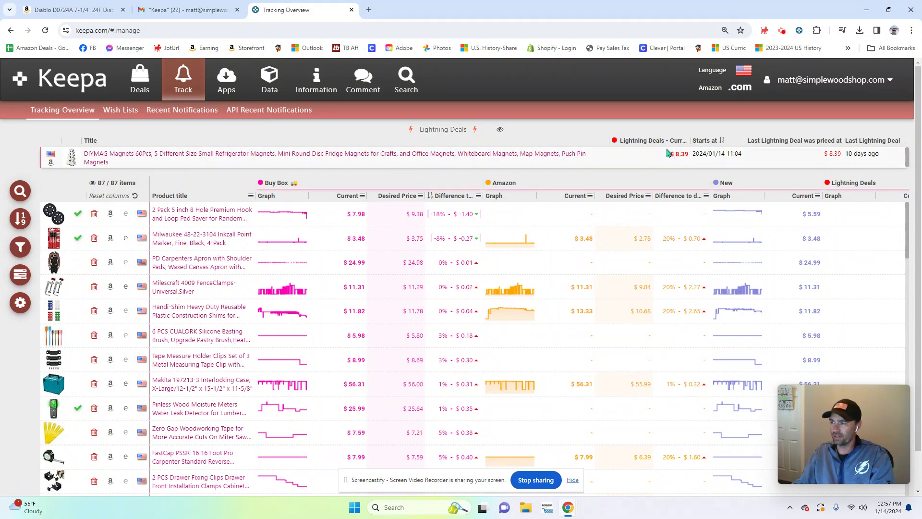
click(103, 163)
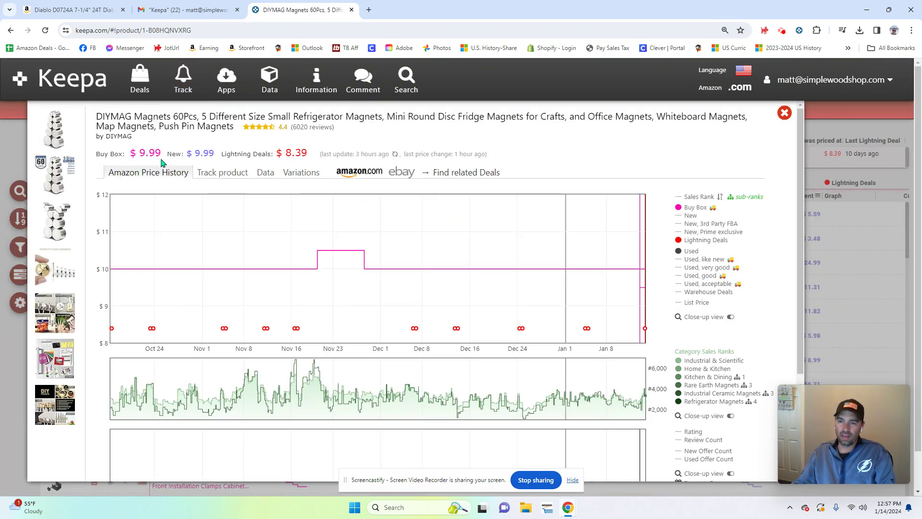
mouse_move(161, 154)
mouse_down()
mouse_move(128, 154)
mouse_move(145, 153)
mouse_up()
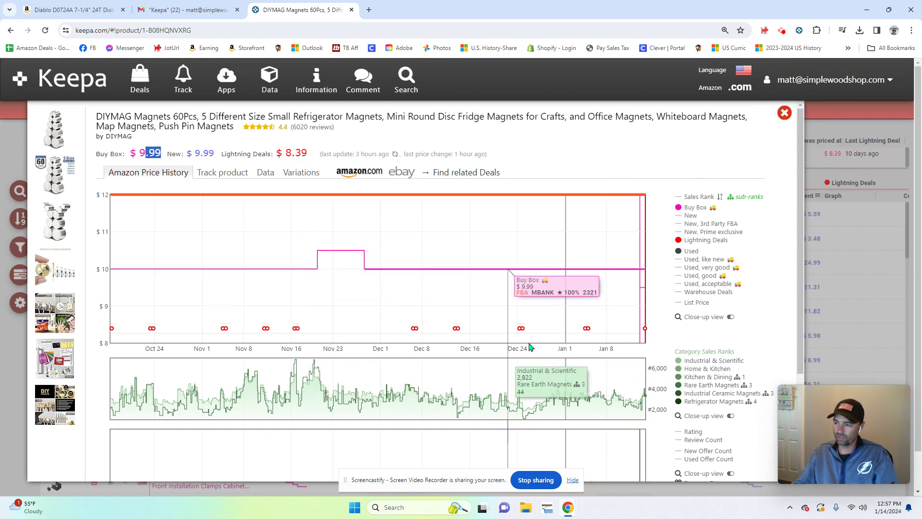
click(785, 118)
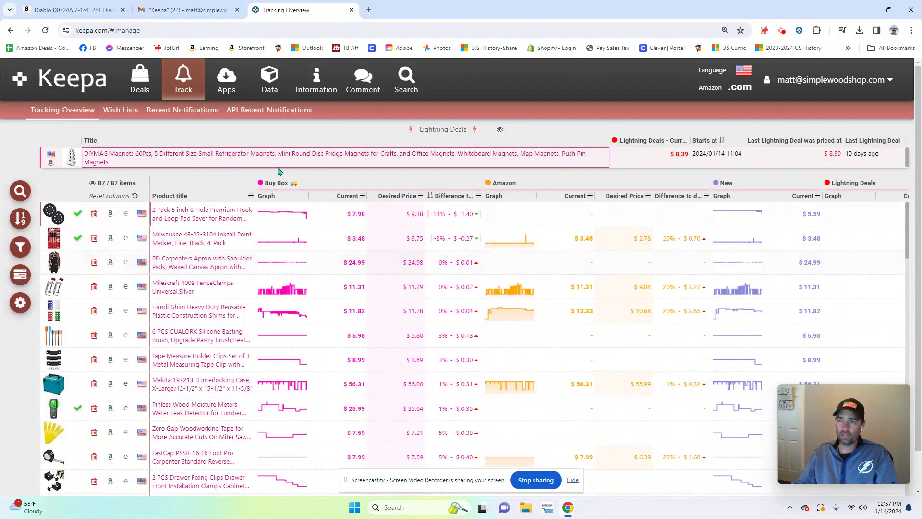
Step: Switch to Gmail's Keepa label listing the 28 Keepa.com alert emails
click(203, 15)
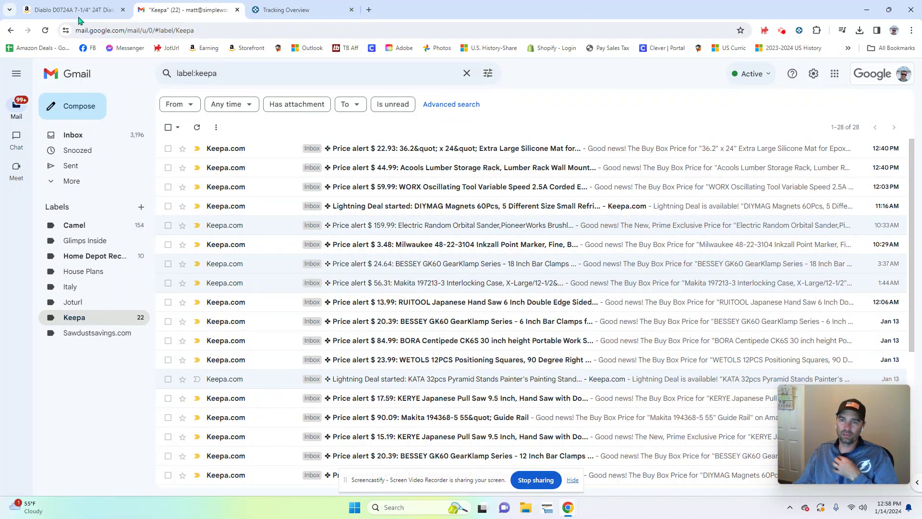
Step: Open the $22.93 silicone mat price alert and follow its Update Tracking link
click(351, 150)
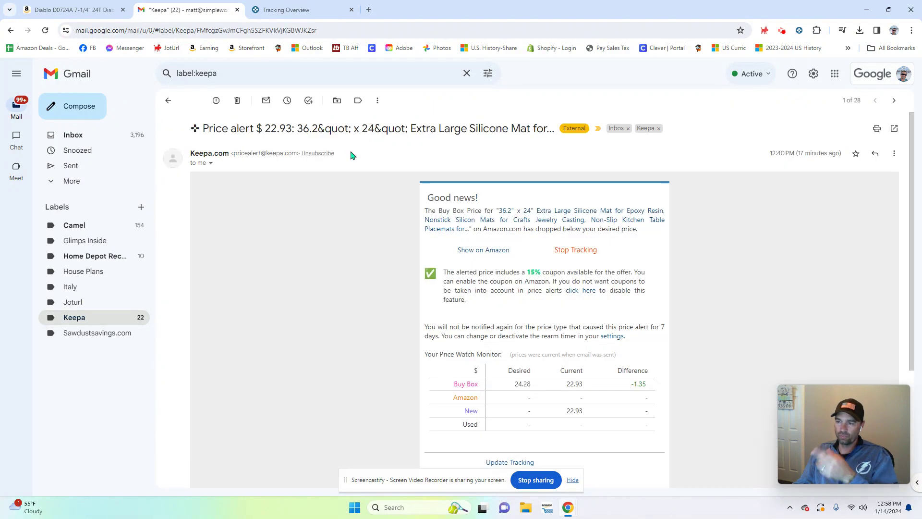
scroll(905, 163, down, 2)
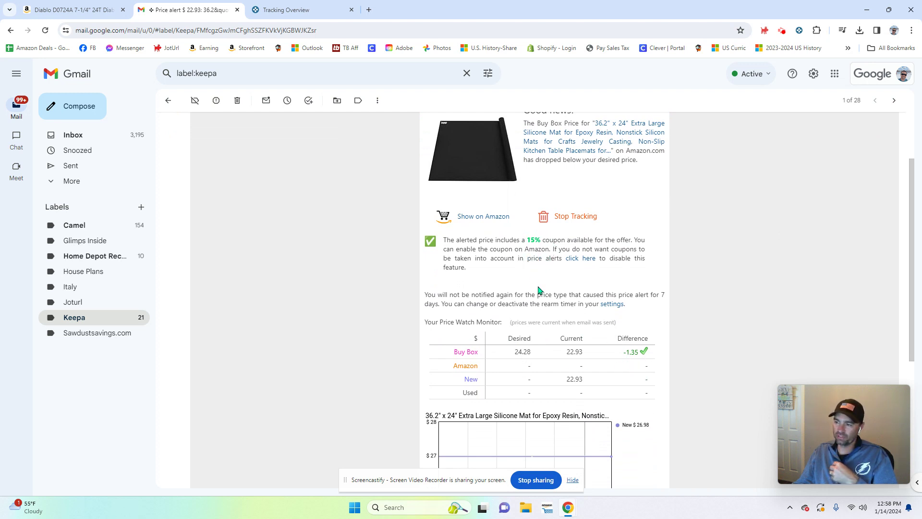
scroll(574, 365, down, 3)
scroll(552, 250, up, 5)
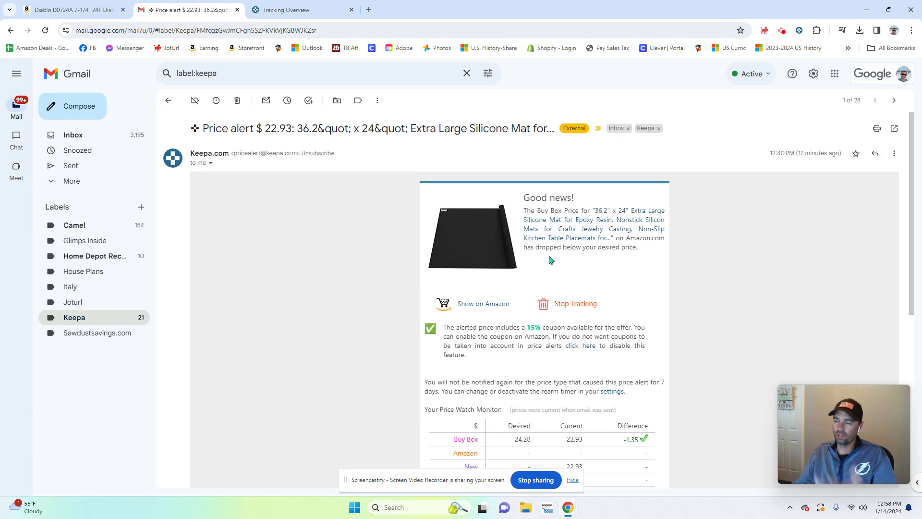
scroll(550, 259, down, 3)
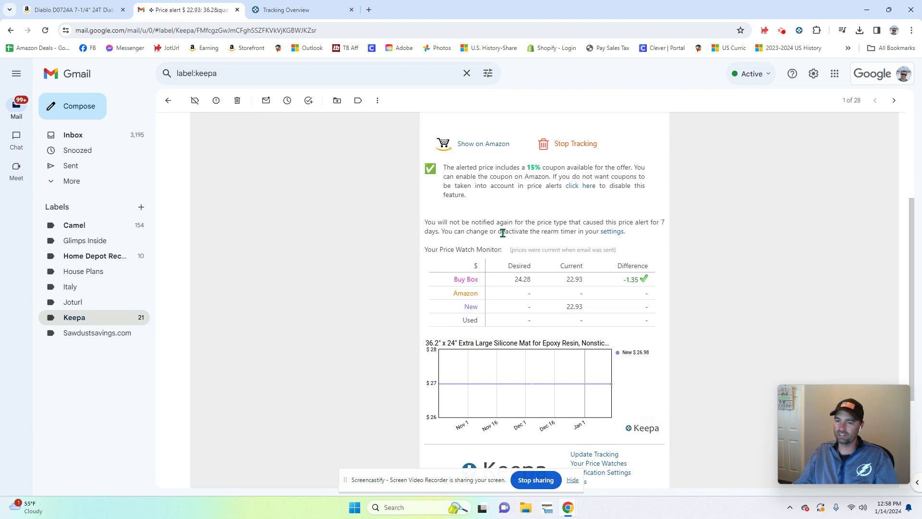
scroll(503, 238, down, 3)
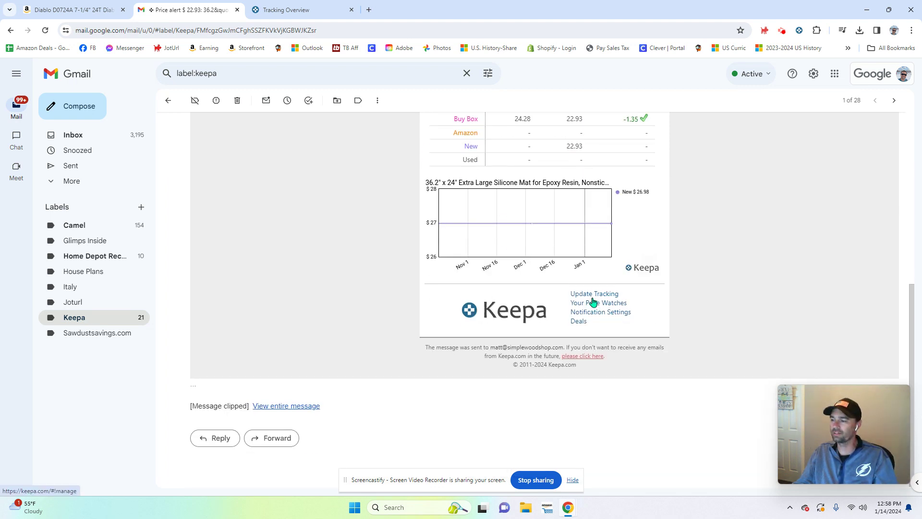
click(593, 296)
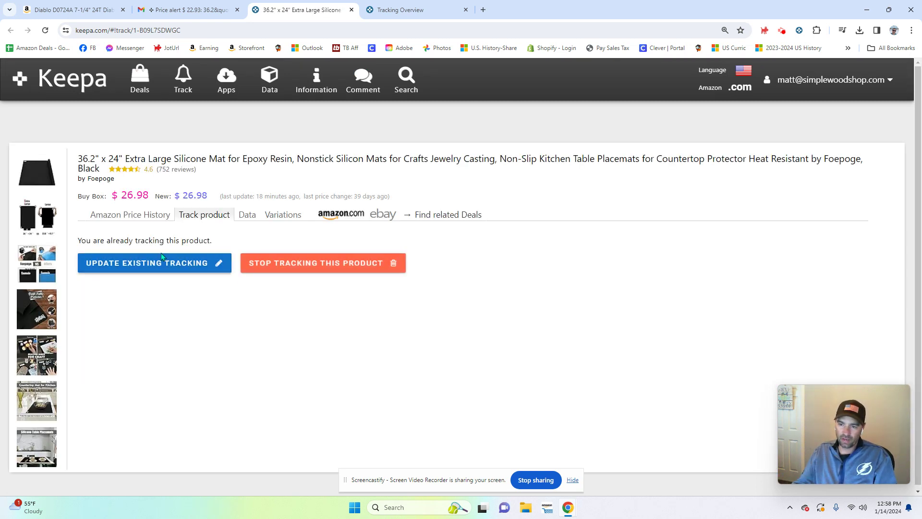
Step: Check the existing tracking's -10% $24.28 Buy Box target, then return to the Gmail alert
click(148, 264)
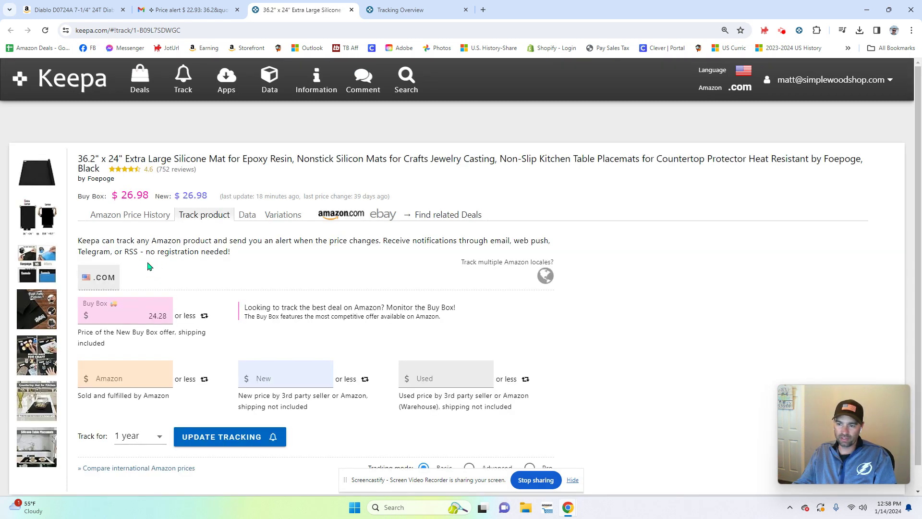
click(144, 311)
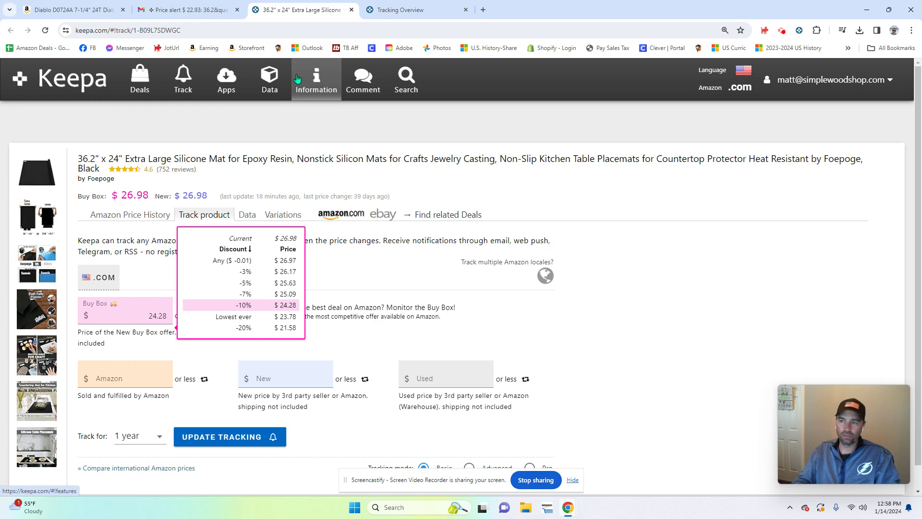
click(204, 10)
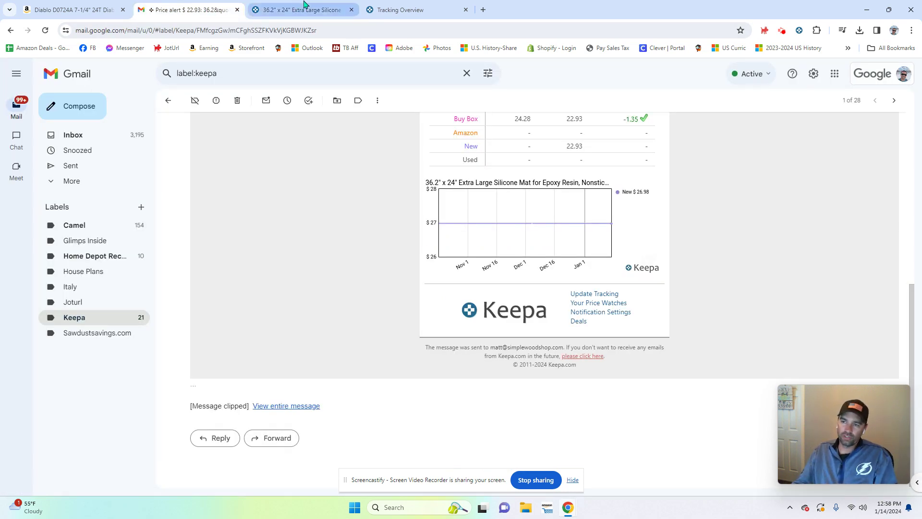
click(103, 10)
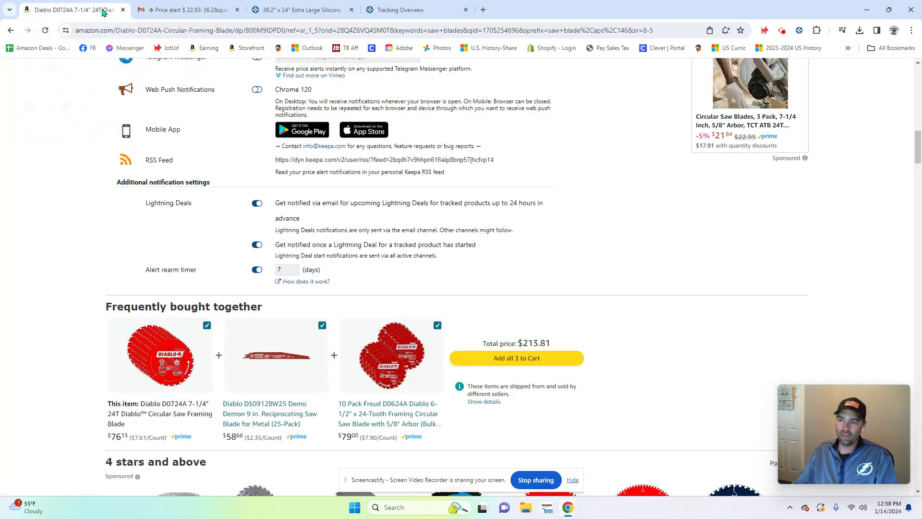
scroll(330, 178, up, 10)
scroll(566, 284, down, 3)
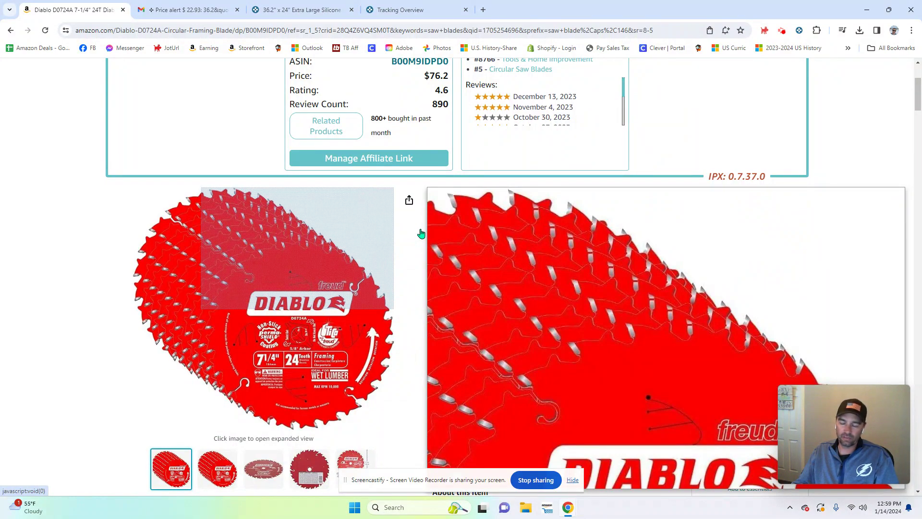
click(191, 7)
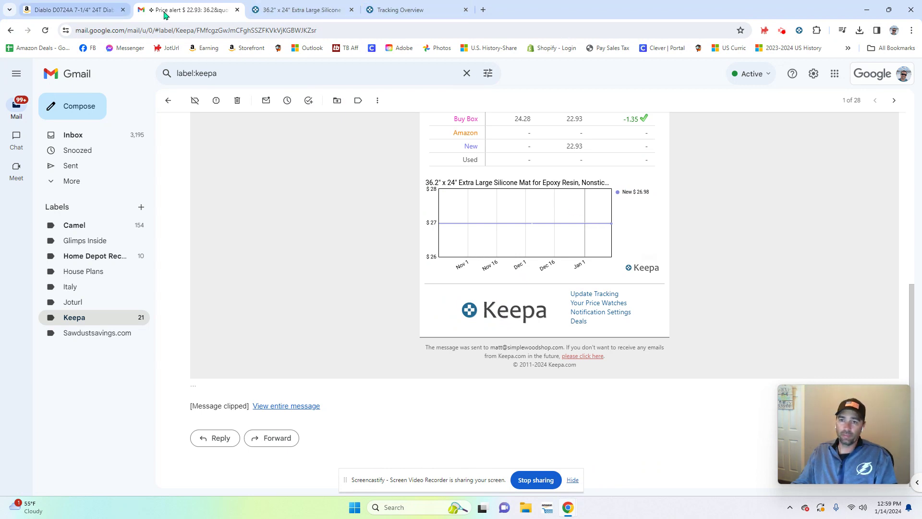
scroll(747, 204, up, 5)
scroll(747, 204, up, 2)
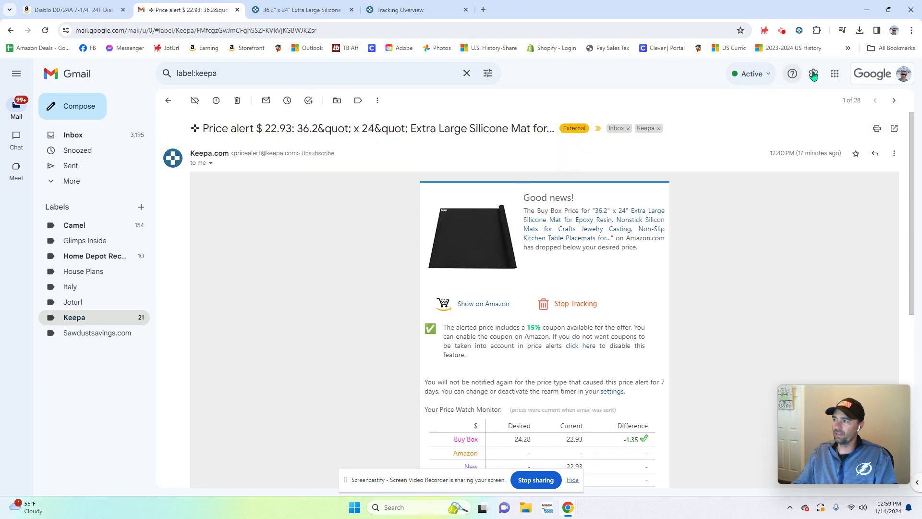